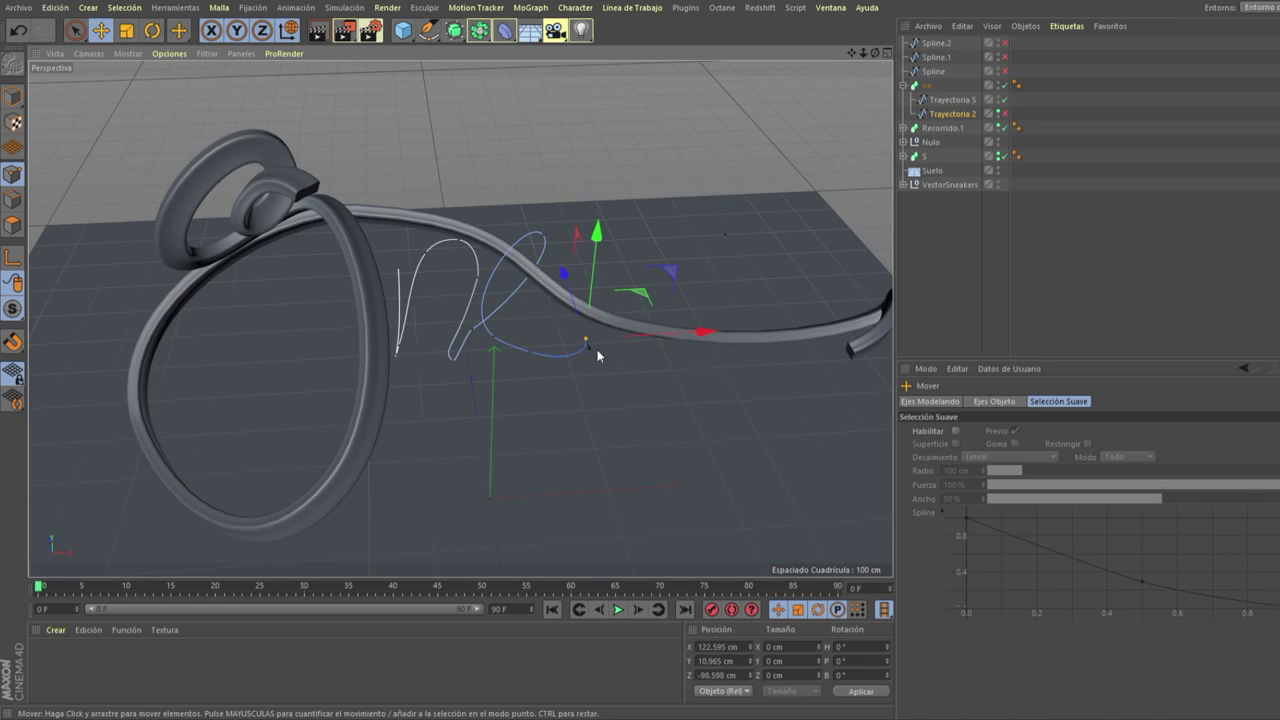
Select all points on the letter's spline, then select a piece of the tube lettering.
{"action": "key", "text": "ctrl+a"}
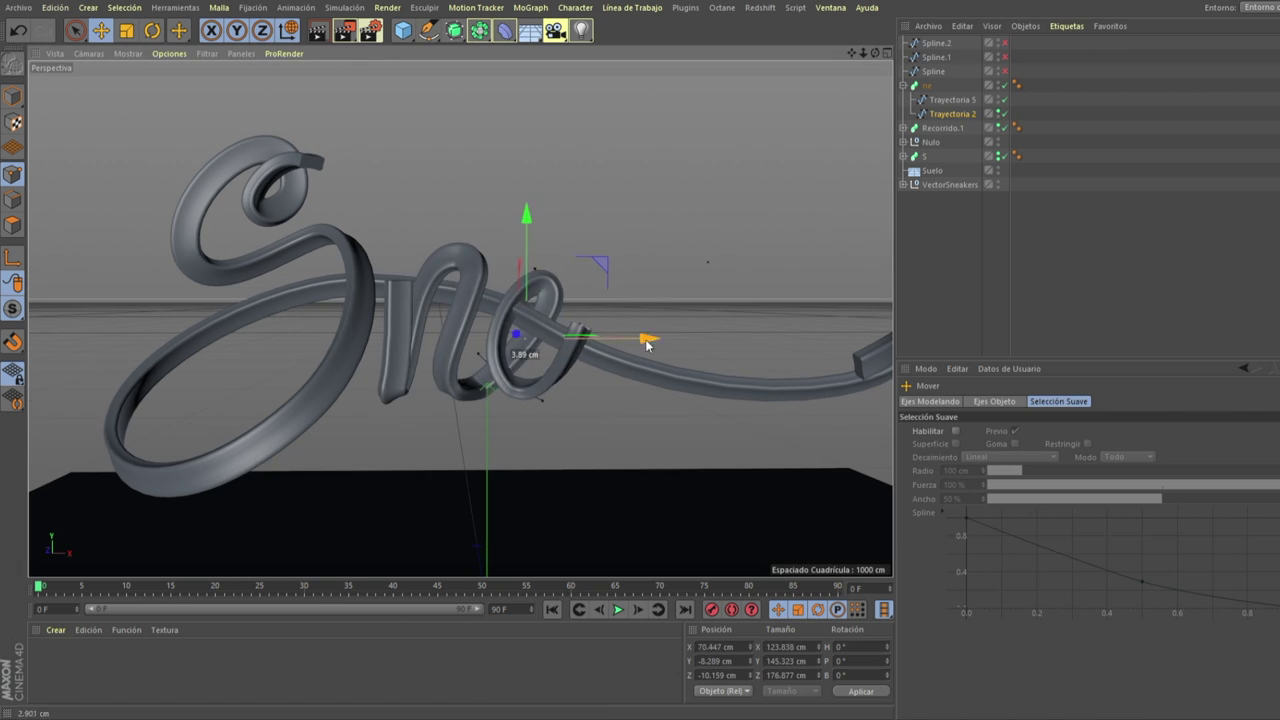
{"action": "left_click", "coordinate": [463, 368]}
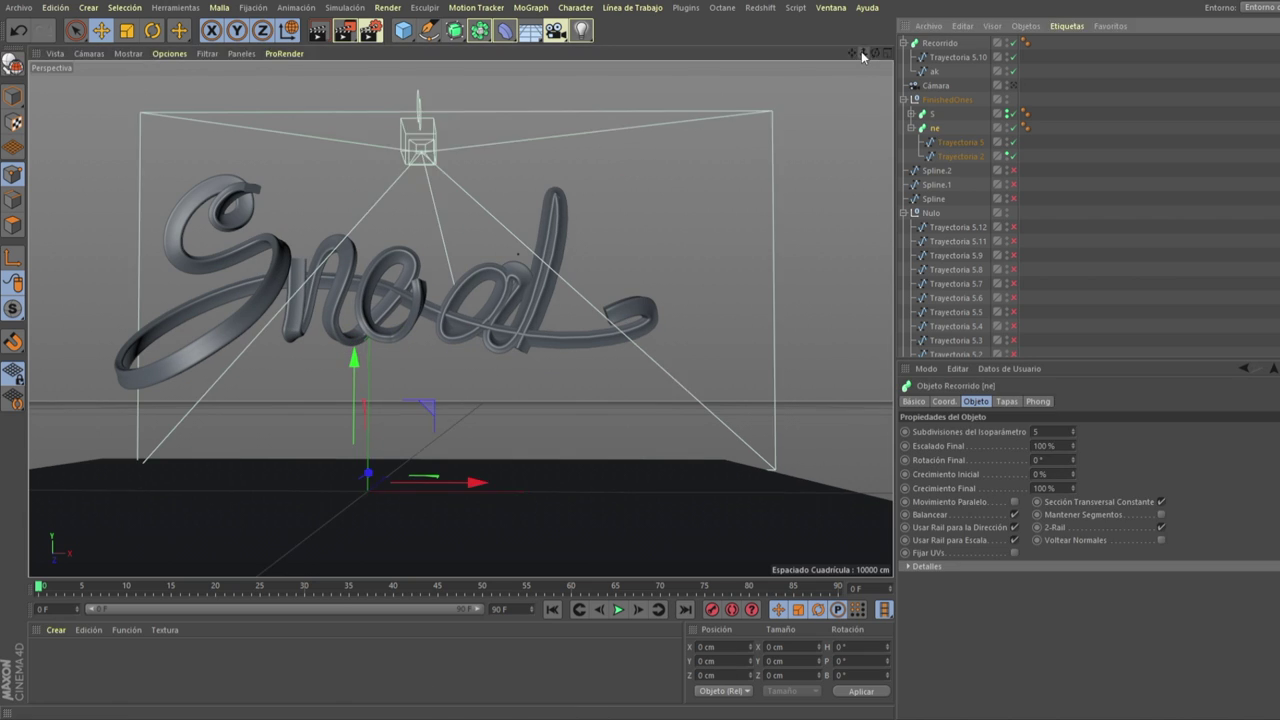
Shift the ak spline sideways to reposition the 'a' loop.
{"action": "left_click_drag", "start_coordinate": [862, 56], "coordinate": [1014, 55]}
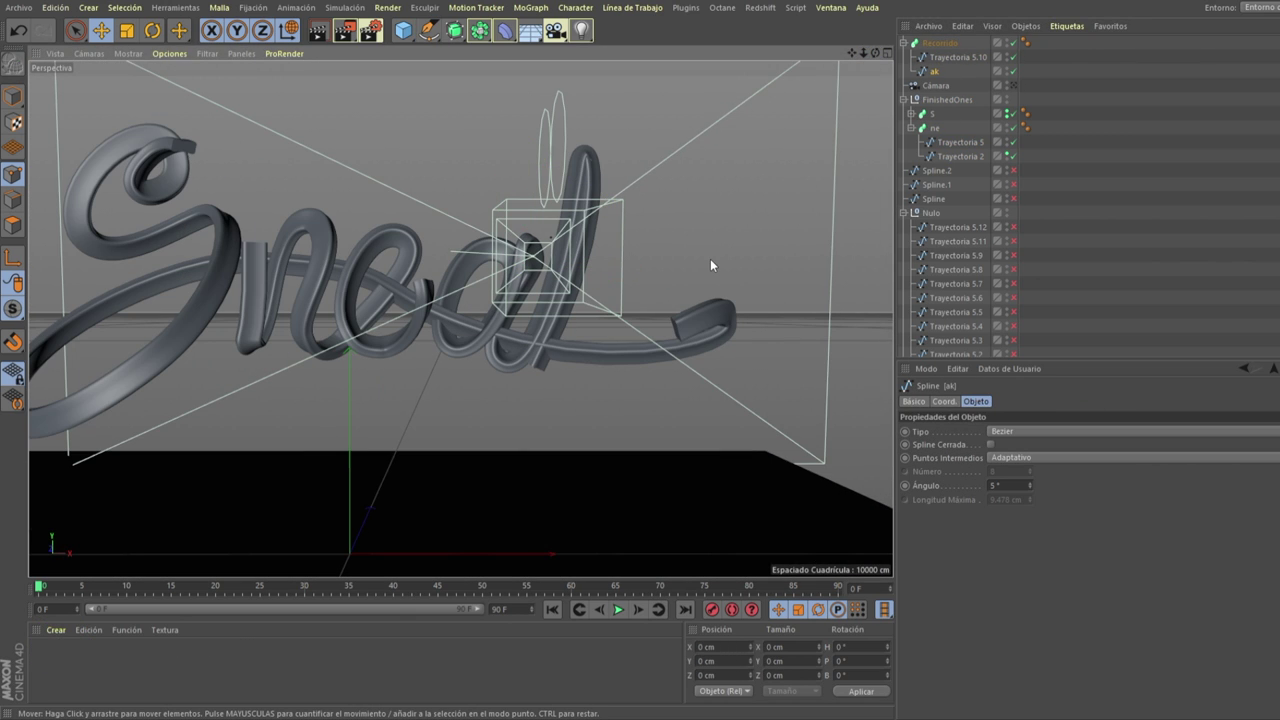
{"action": "left_click_drag", "start_coordinate": [710, 265], "coordinate": [560, 300], "text": "alt"}
{"action": "left_click_drag", "start_coordinate": [560, 358], "coordinate": [577, 358]}
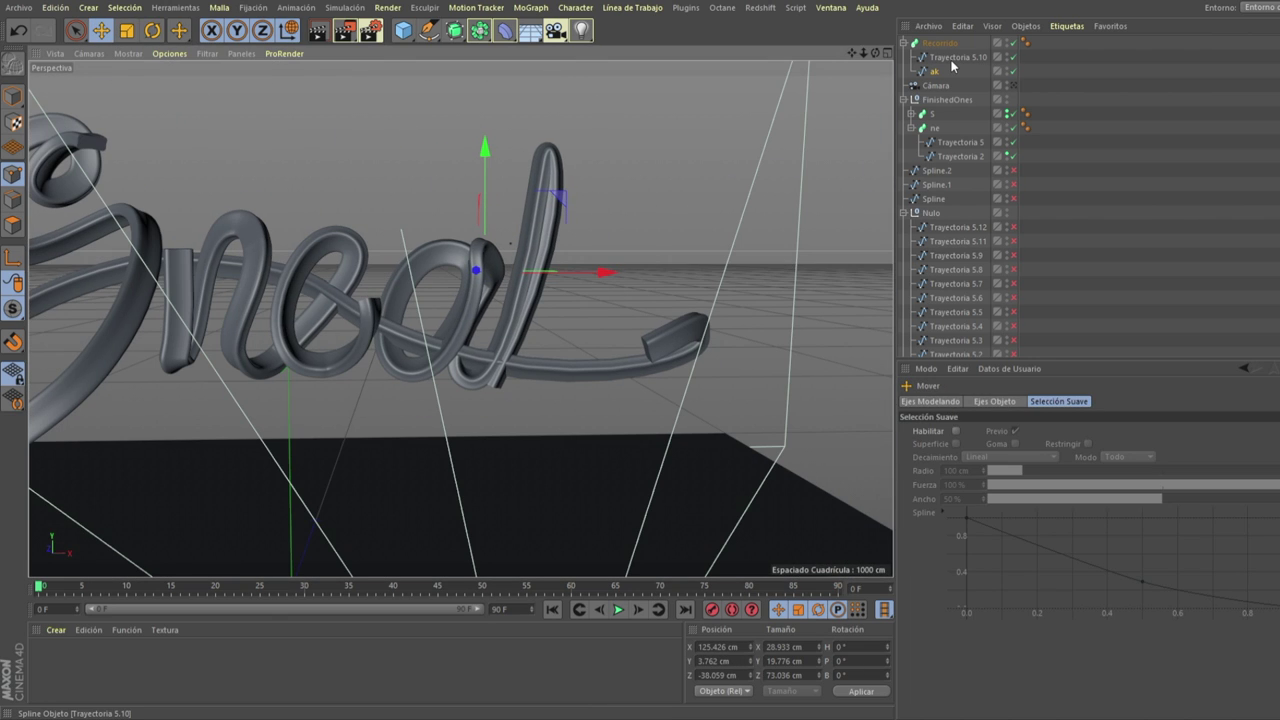
Move the top point of the tall stroke, then select the ak Sweep object.
{"action": "left_click_drag", "start_coordinate": [607, 275], "coordinate": [829, 120], "text": "alt"}
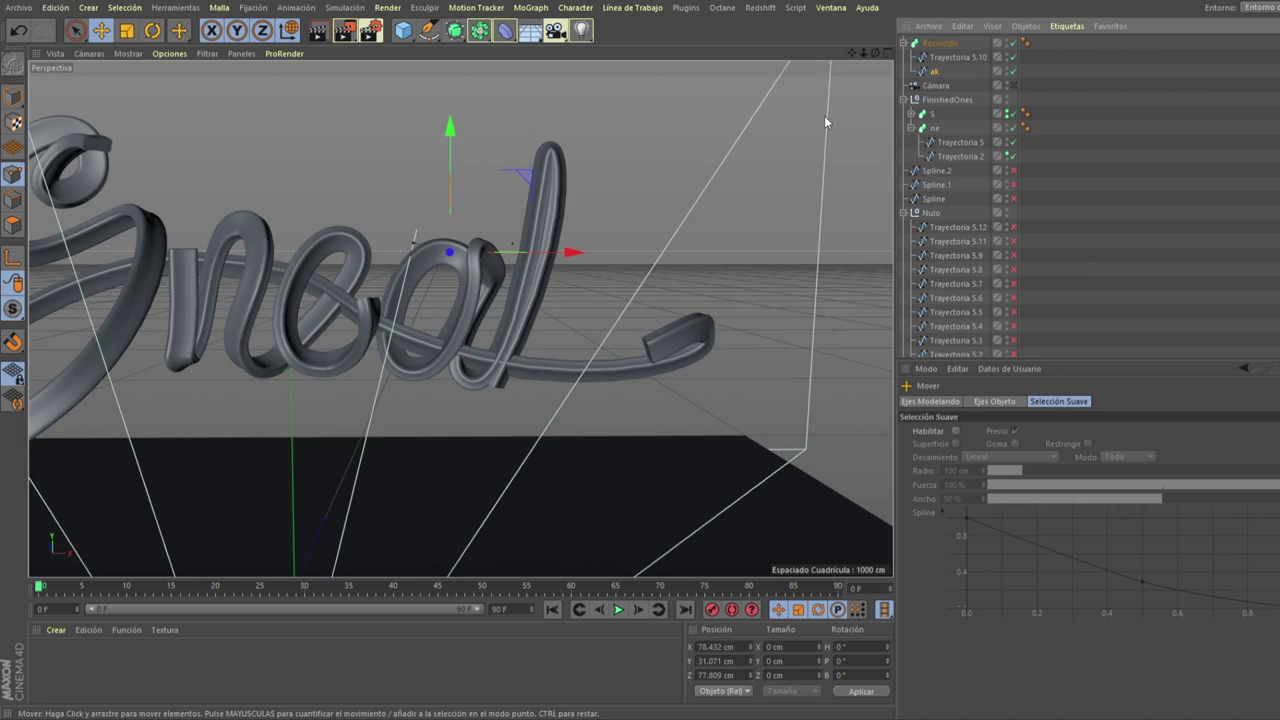
{"action": "mouse_move", "coordinate": [643, 207]}
{"action": "left_mouse_down", "text": "alt"}
{"action": "mouse_move", "coordinate": [813, 145]}
{"action": "mouse_move", "coordinate": [583, 168]}
{"action": "left_mouse_up", "text": "alt"}
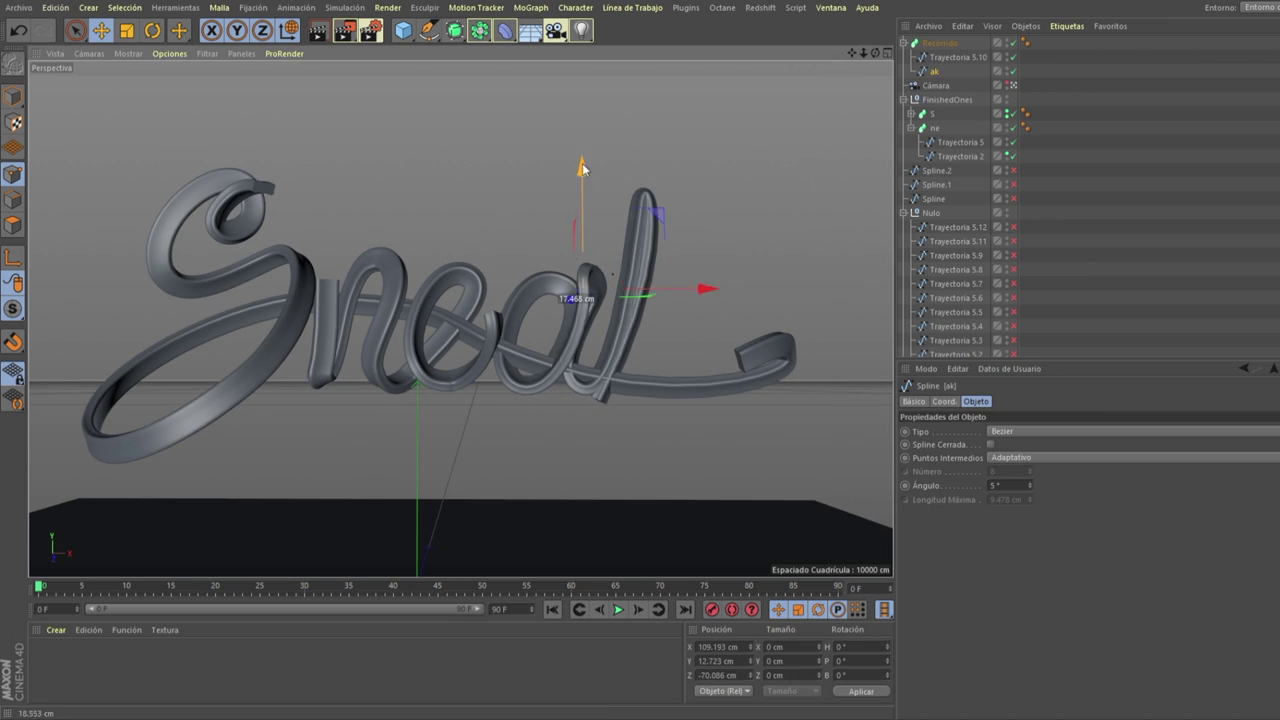
{"action": "mouse_move", "coordinate": [725, 303]}
{"action": "left_mouse_down", "text": "alt"}
{"action": "mouse_move", "coordinate": [529, 171]}
{"action": "mouse_move", "coordinate": [460, 318]}
{"action": "mouse_move", "coordinate": [550, 221]}
{"action": "mouse_move", "coordinate": [874, 56]}
{"action": "left_mouse_up", "text": "alt"}
{"action": "left_click", "coordinate": [530, 218]}
{"action": "left_click_drag", "start_coordinate": [634, 213], "coordinate": [640, 225]}
{"action": "left_click_drag", "start_coordinate": [84, 87], "coordinate": [668, 239], "text": "alt"}
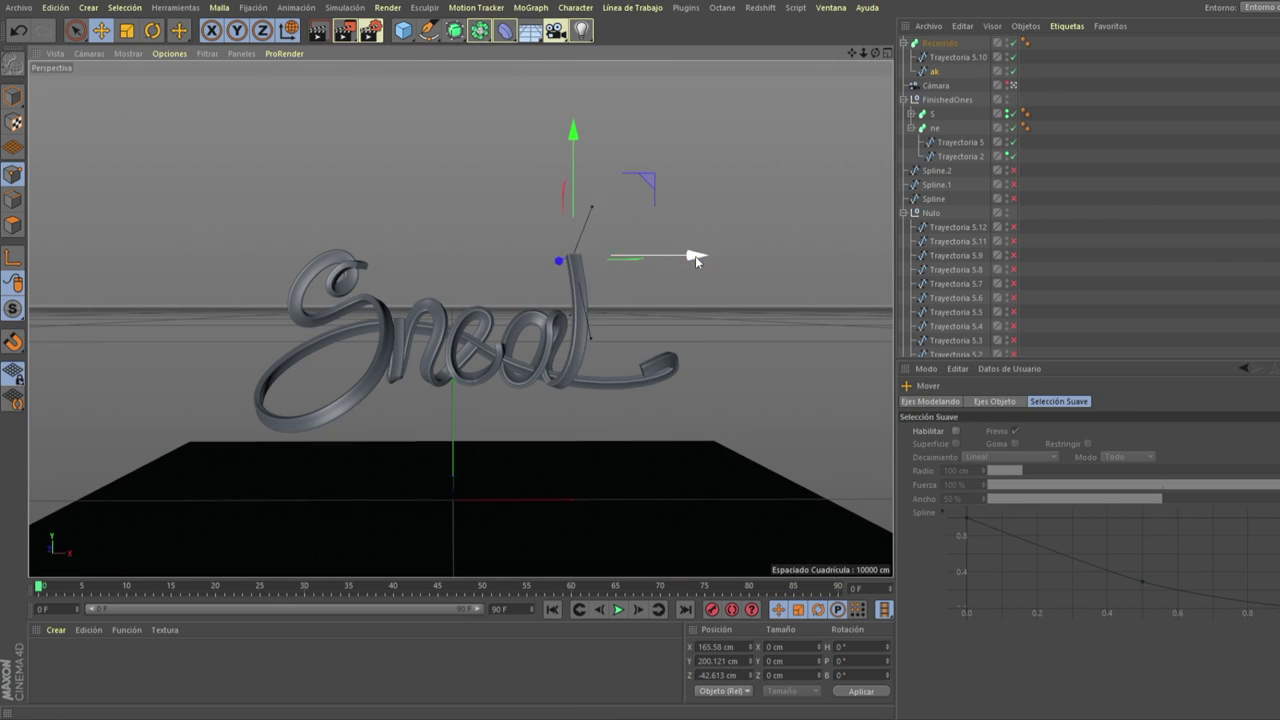
{"action": "left_click", "coordinate": [933, 46]}
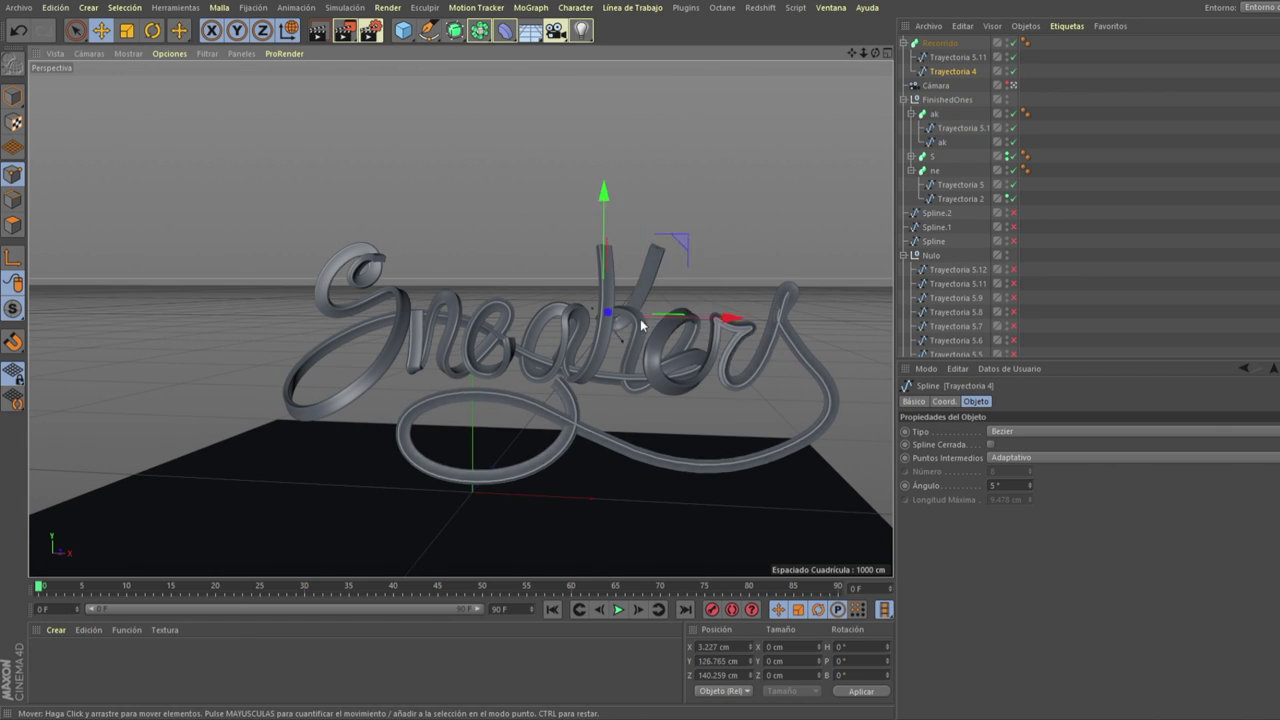
Move Trayectoria 4 points along X to reshape the curve near the final 's'.
{"action": "left_click_drag", "start_coordinate": [531, 203], "coordinate": [460, 319], "text": "alt"}
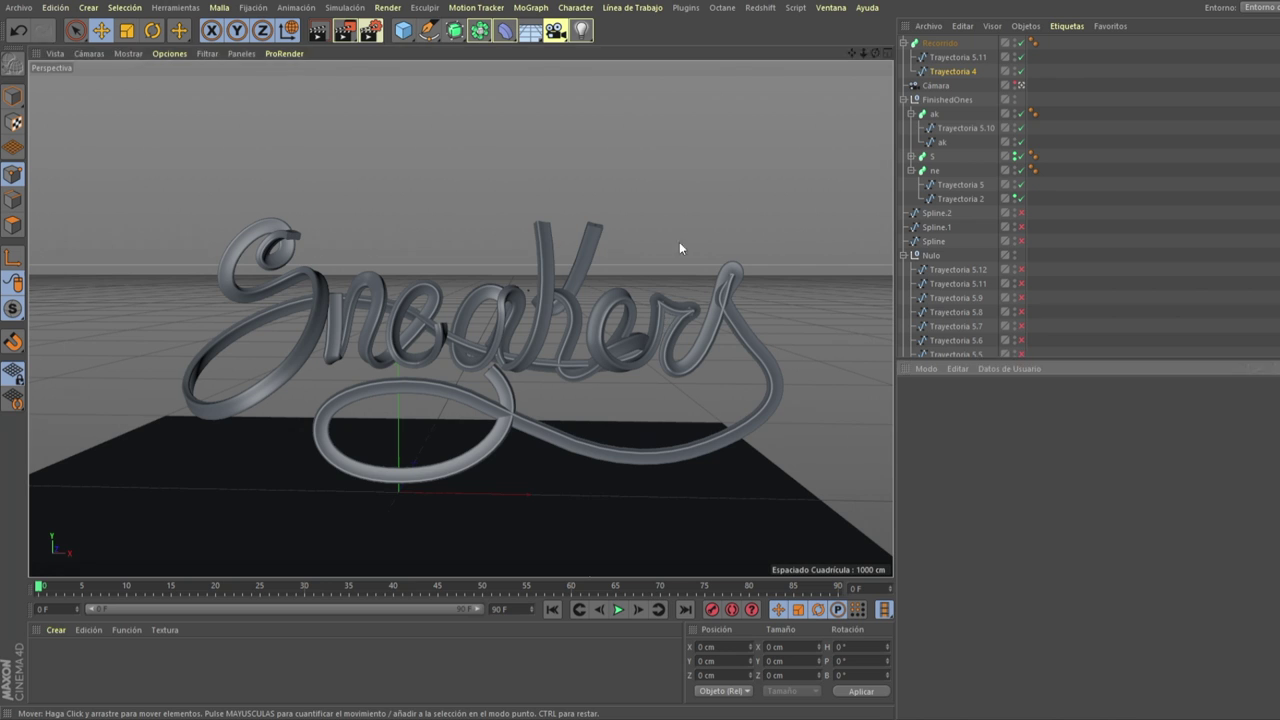
{"action": "left_click", "coordinate": [647, 305]}
{"action": "key", "text": "r"}
{"action": "left_click", "coordinate": [740, 279]}
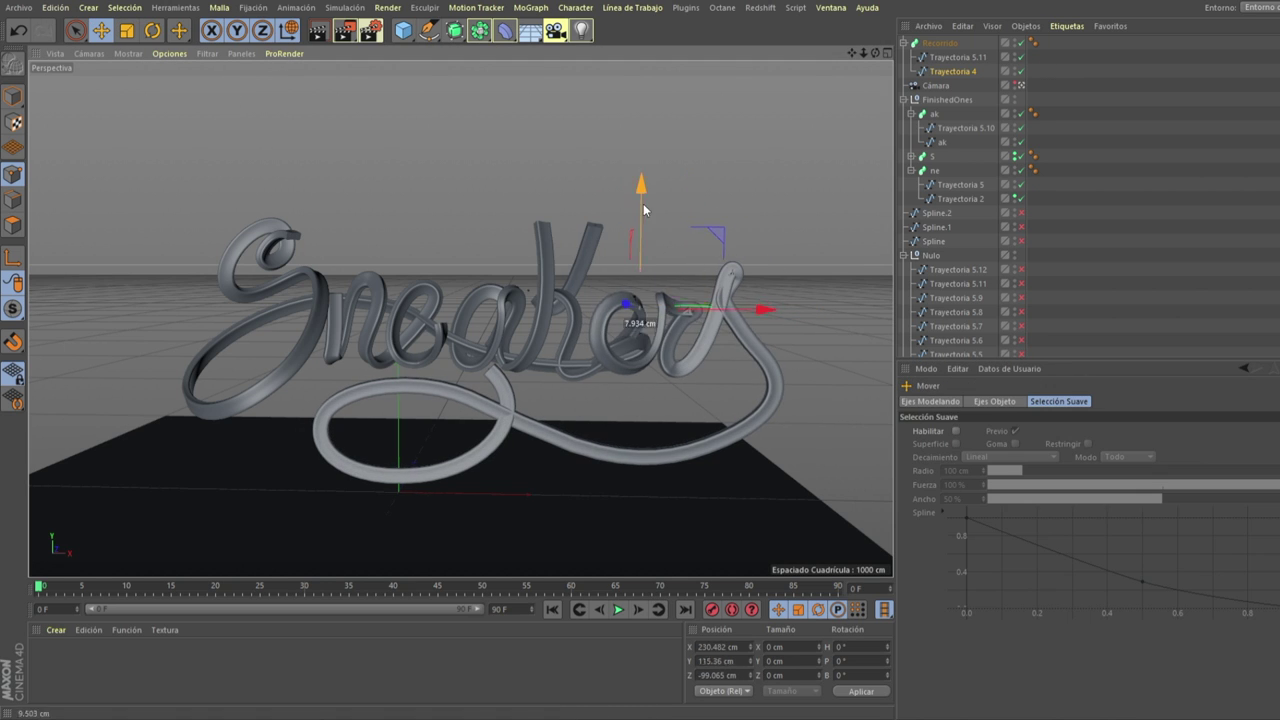
{"action": "left_click_drag", "start_coordinate": [729, 351], "coordinate": [778, 340]}
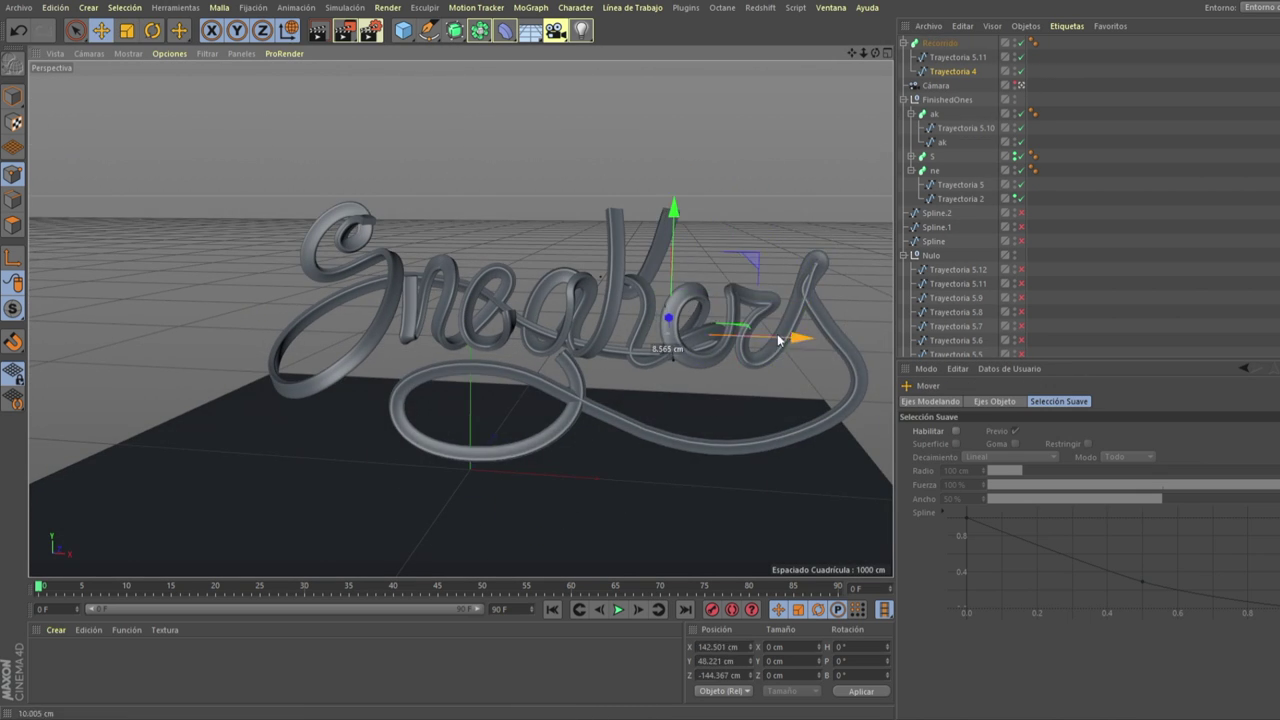
{"action": "left_click_drag", "start_coordinate": [644, 372], "coordinate": [650, 322]}
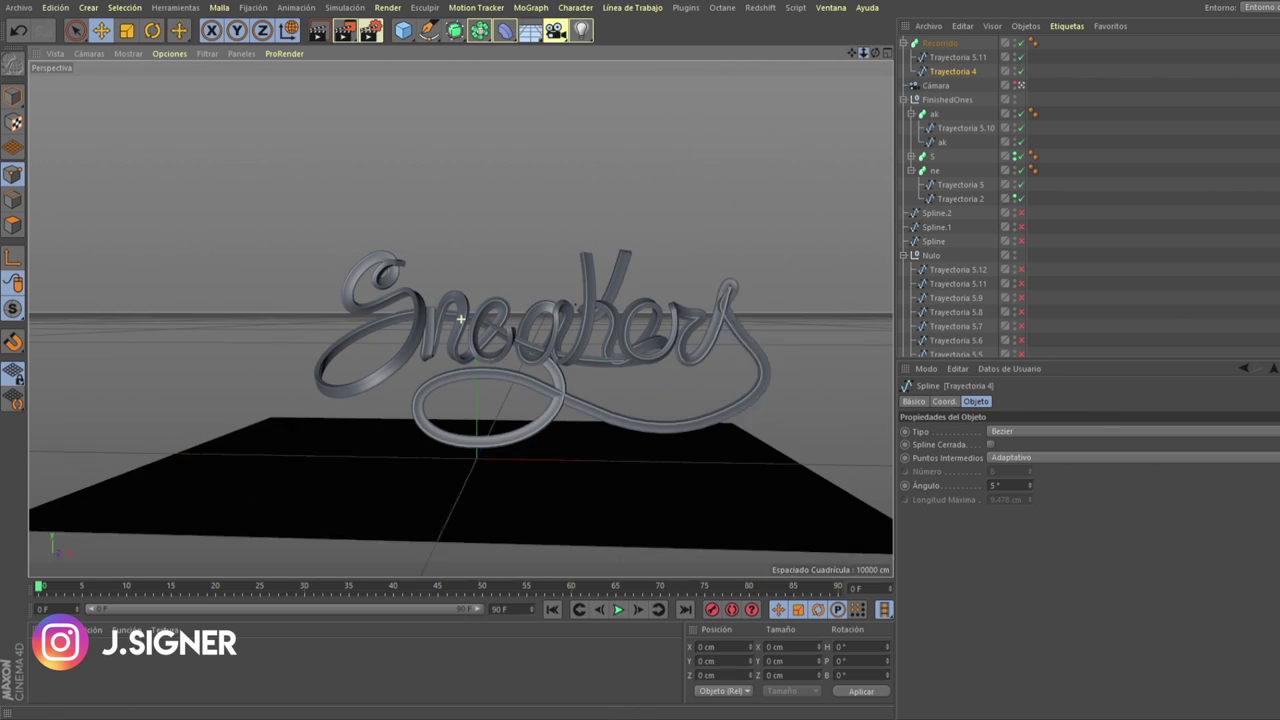
Drag the underline loop's Trayectoria 4 points down and outward, reshaping the loop and its right tail.
{"action": "scroll", "coordinate": [461, 319], "scroll_direction": "up", "scroll_amount": 3}
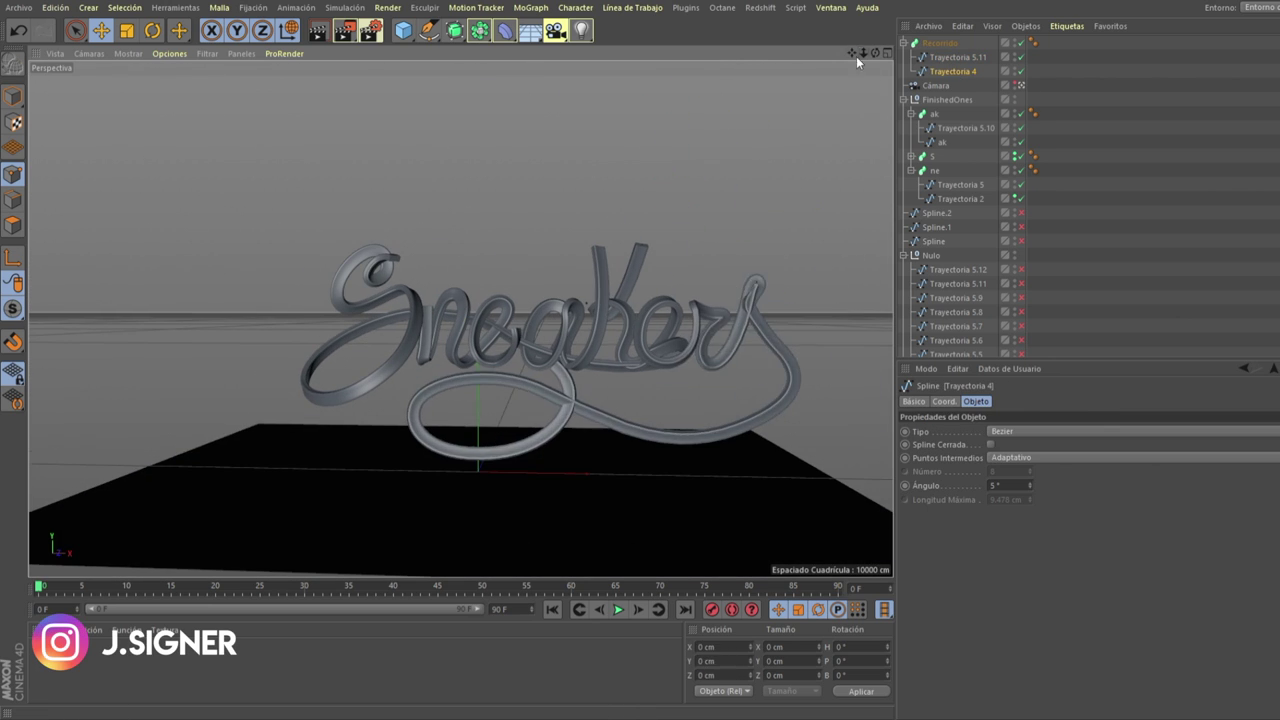
{"action": "left_click", "coordinate": [677, 312]}
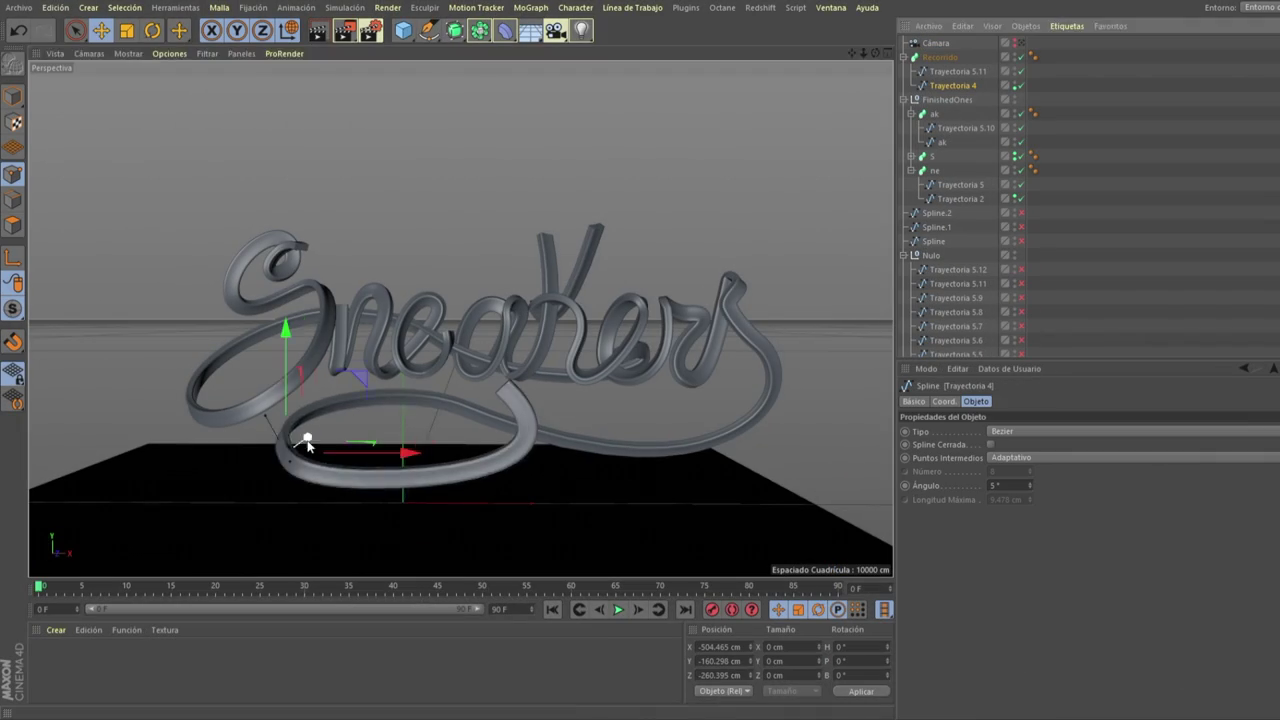
{"action": "left_click_drag", "start_coordinate": [307, 443], "coordinate": [407, 466]}
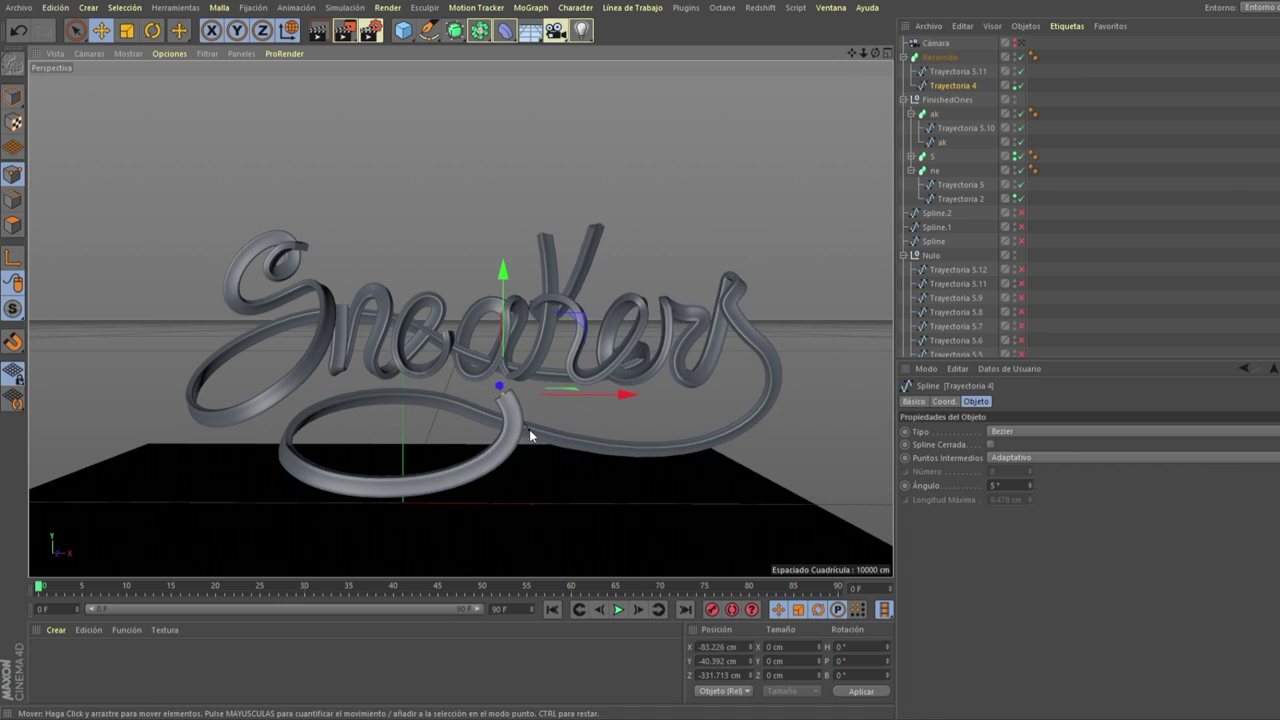
{"action": "left_click_drag", "start_coordinate": [503, 275], "coordinate": [505, 263]}
{"action": "left_click_drag", "start_coordinate": [395, 487], "coordinate": [757, 415]}
{"action": "left_click_drag", "start_coordinate": [690, 383], "coordinate": [732, 348]}
{"action": "scroll", "coordinate": [825, 346], "scroll_direction": "up", "scroll_amount": 2}
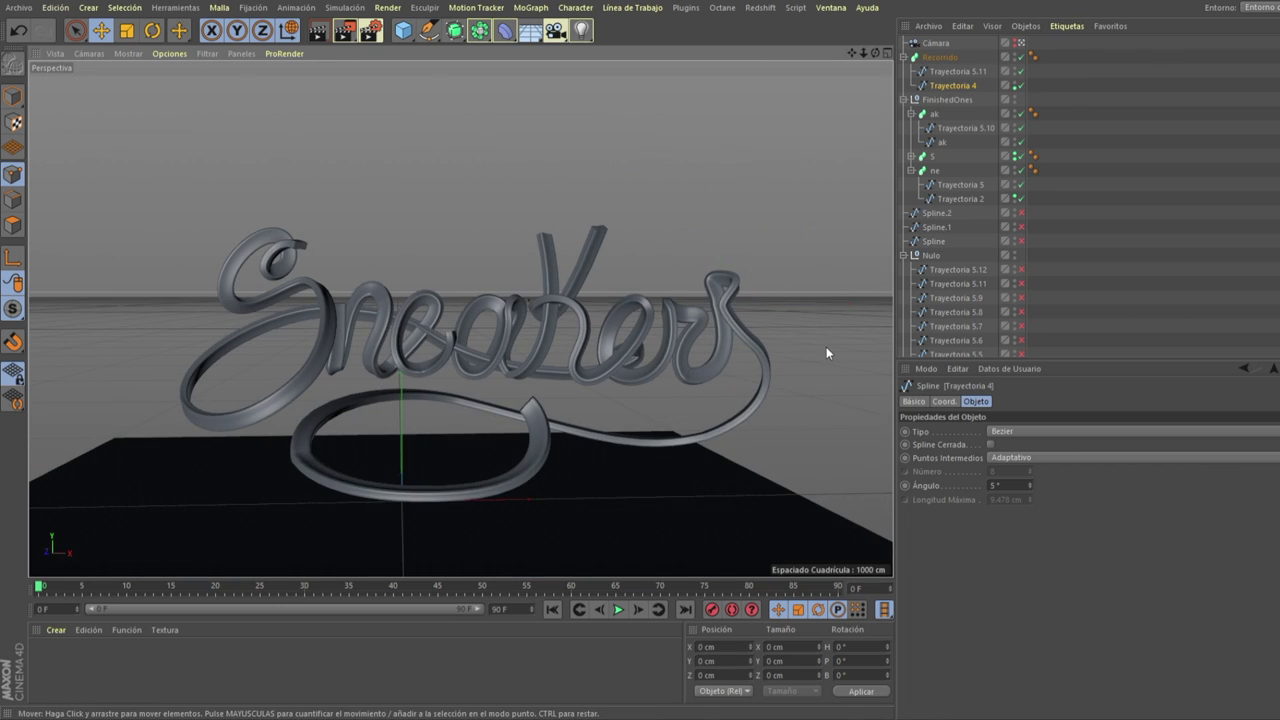
{"action": "scroll", "coordinate": [825, 346], "scroll_direction": "up", "scroll_amount": 2}
{"action": "scroll", "coordinate": [752, 360], "scroll_direction": "up", "scroll_amount": 1}
Put the kers Sweep into FinishedOnes and pull a Trayectoria 2 point up and right.
{"action": "left_click_drag", "start_coordinate": [940, 57], "coordinate": [971, 86]}
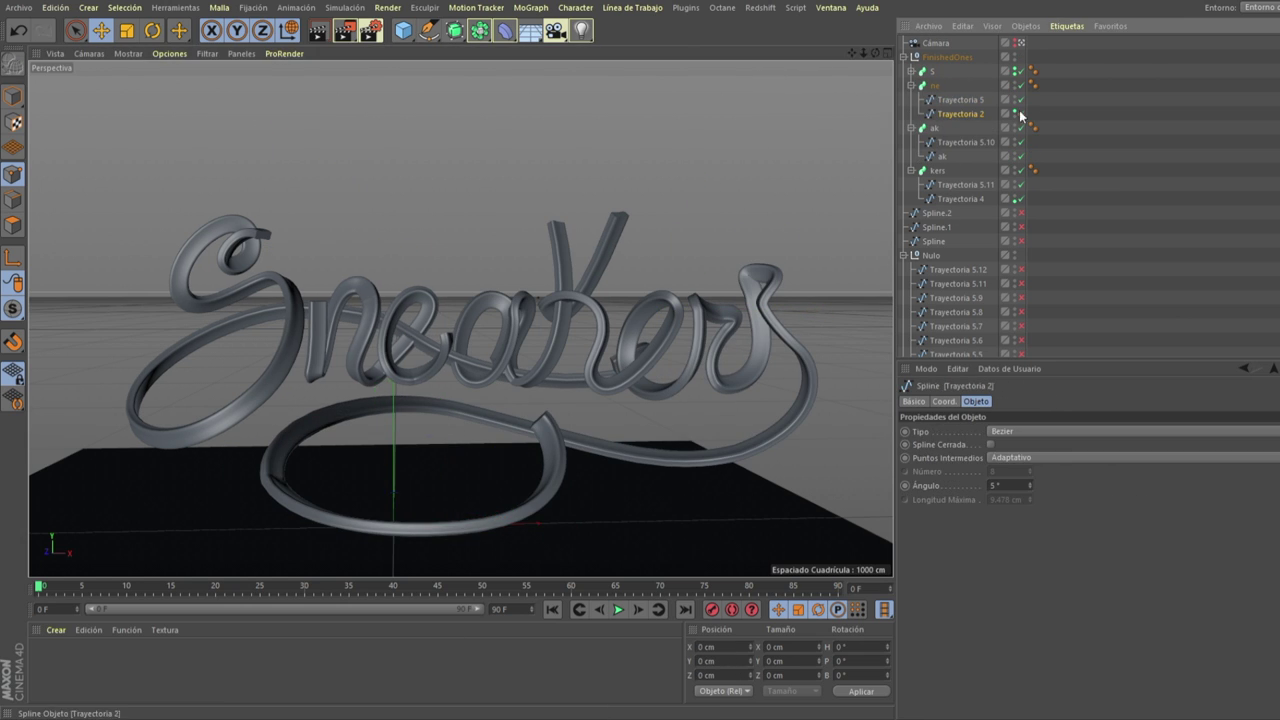
{"action": "left_click", "coordinate": [934, 112]}
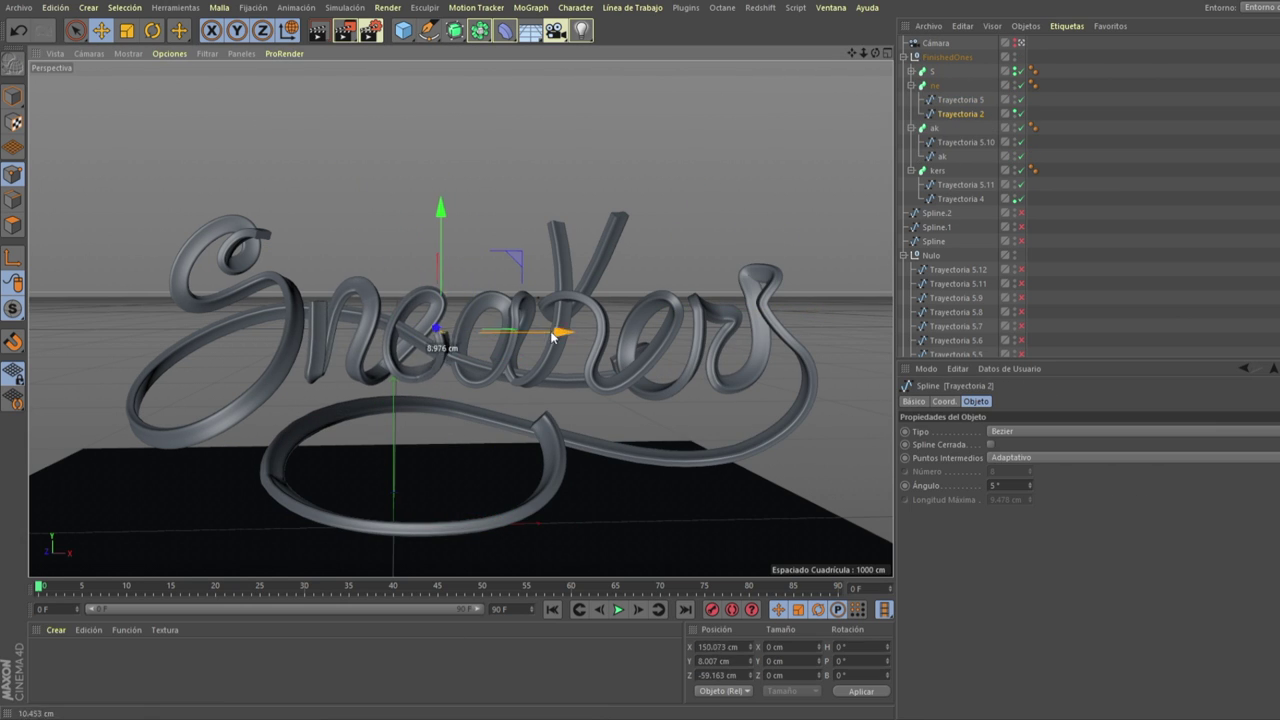
{"action": "left_click_drag", "start_coordinate": [542, 336], "coordinate": [476, 377]}
{"action": "left_click_drag", "start_coordinate": [391, 372], "coordinate": [418, 314]}
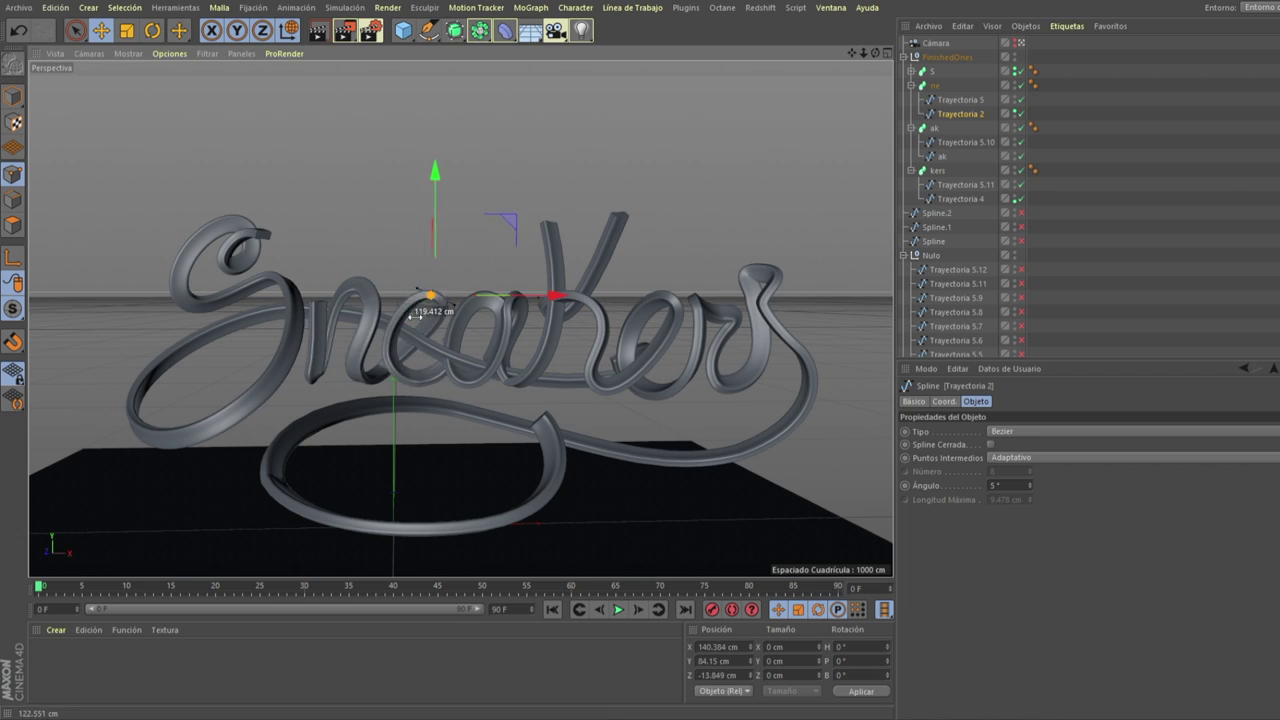